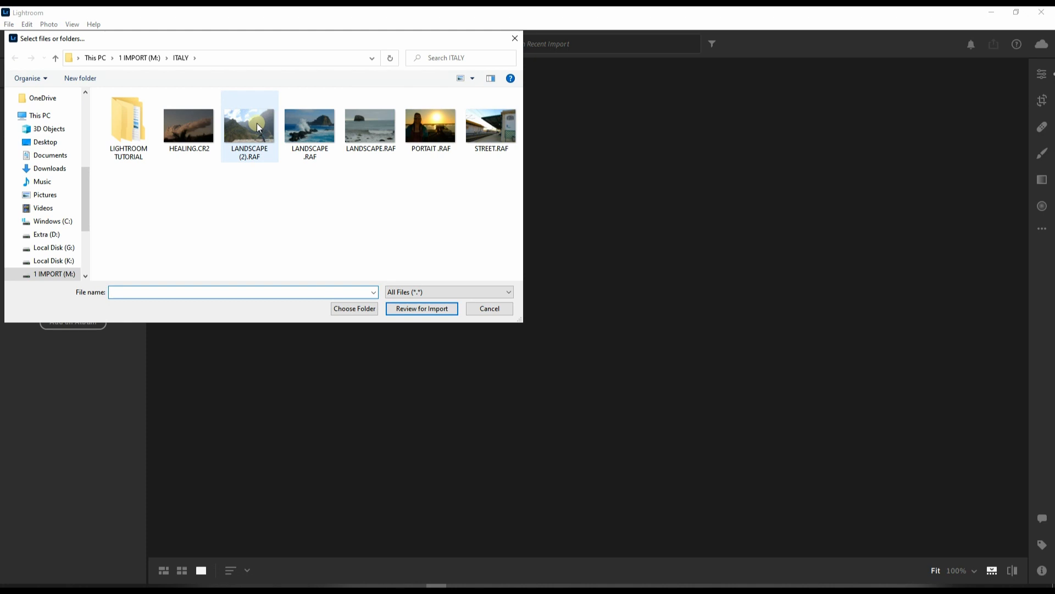
Step: Import the photo LANDSCAPE (2).RAF and show its editing controls
{"action": "double_click", "coordinate": [256, 124]}
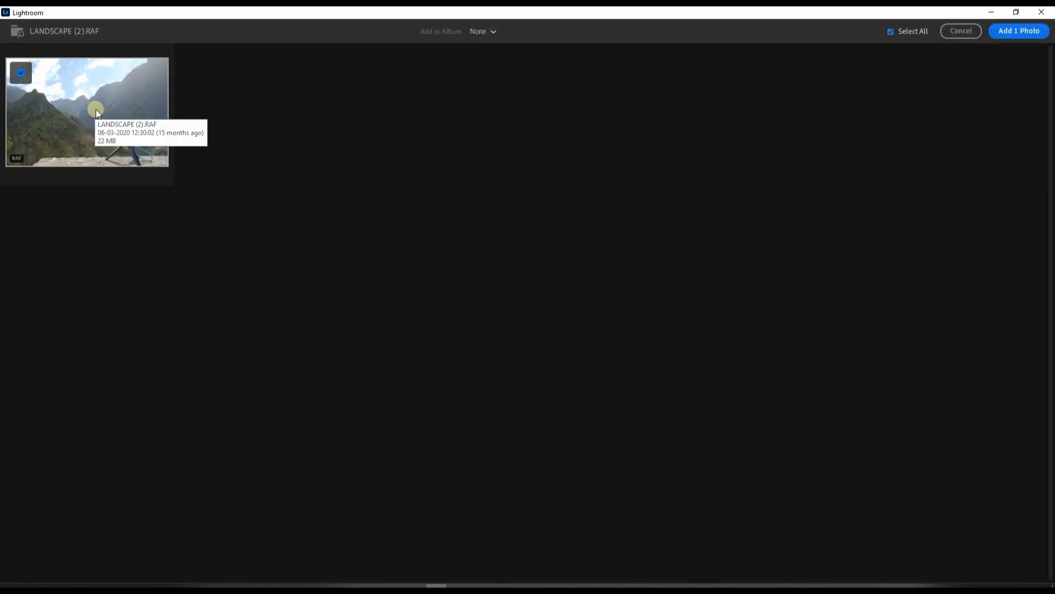
{"action": "left_click", "coordinate": [1026, 31]}
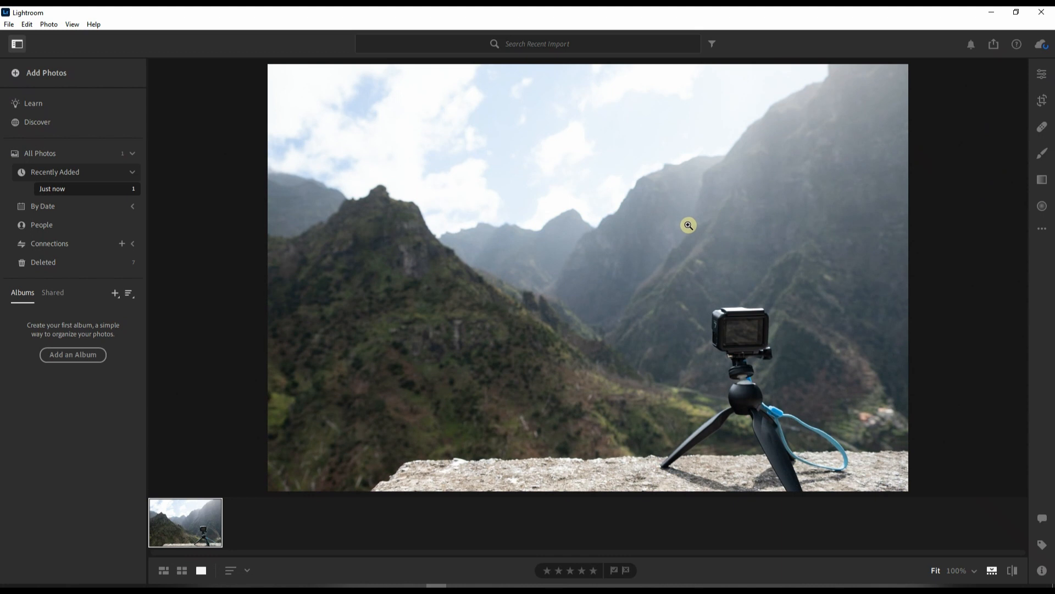
{"action": "left_click", "coordinate": [1041, 75]}
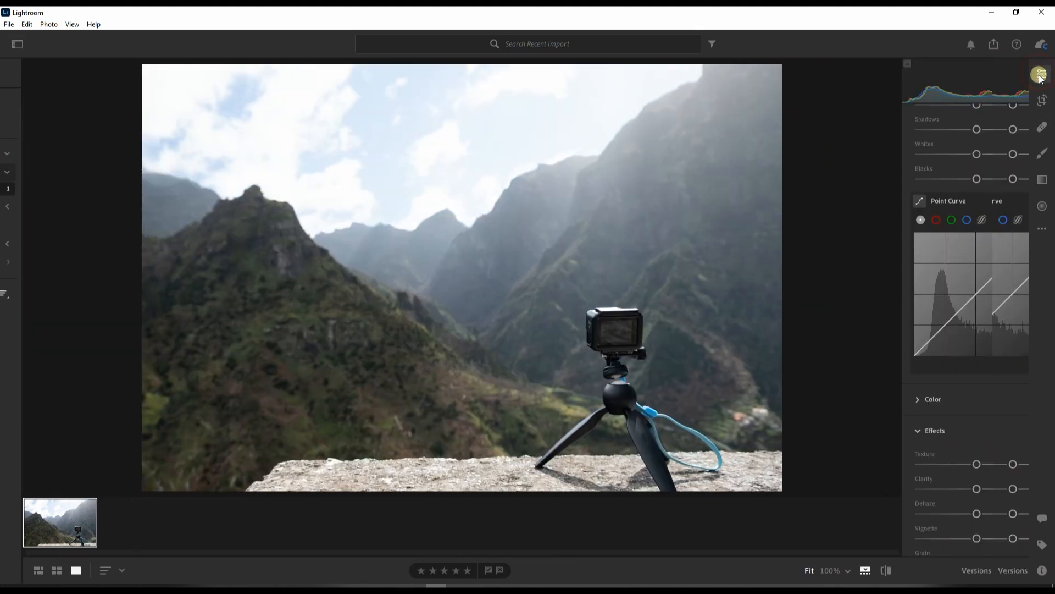
Step: Collapse the point curve and expand the Color section and its Color Grading controls
{"action": "left_click", "coordinate": [921, 201]}
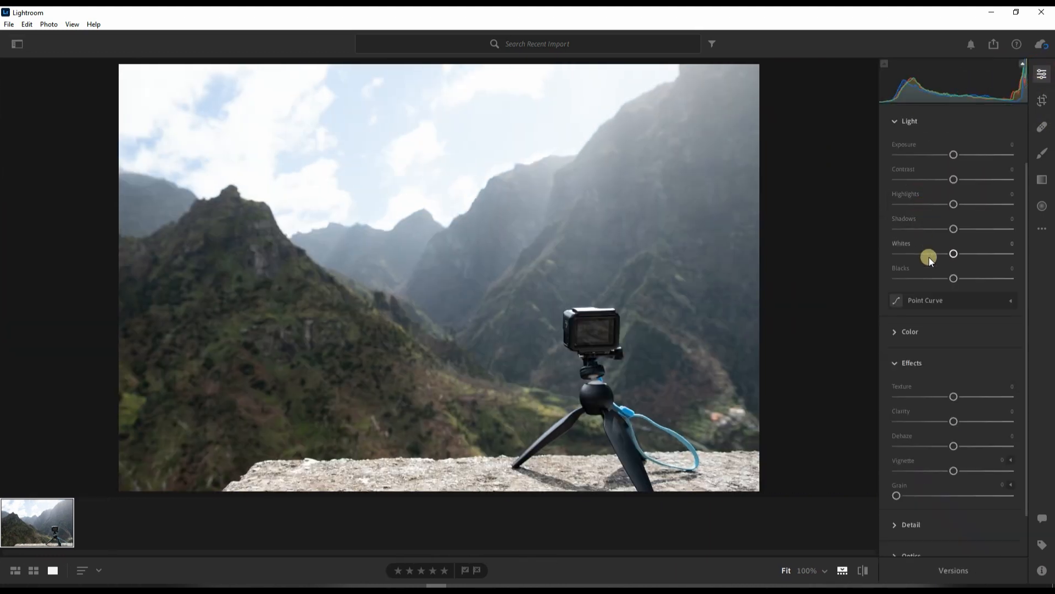
{"action": "left_click", "coordinate": [918, 333]}
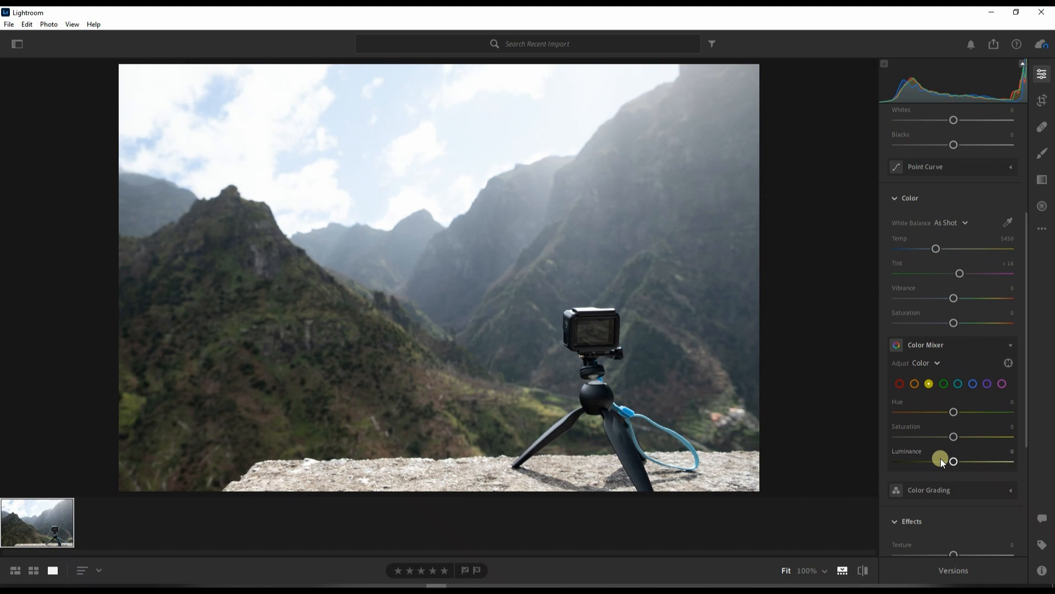
{"action": "scroll", "coordinate": [939, 460], "scroll_direction": "down", "scroll_amount": 1}
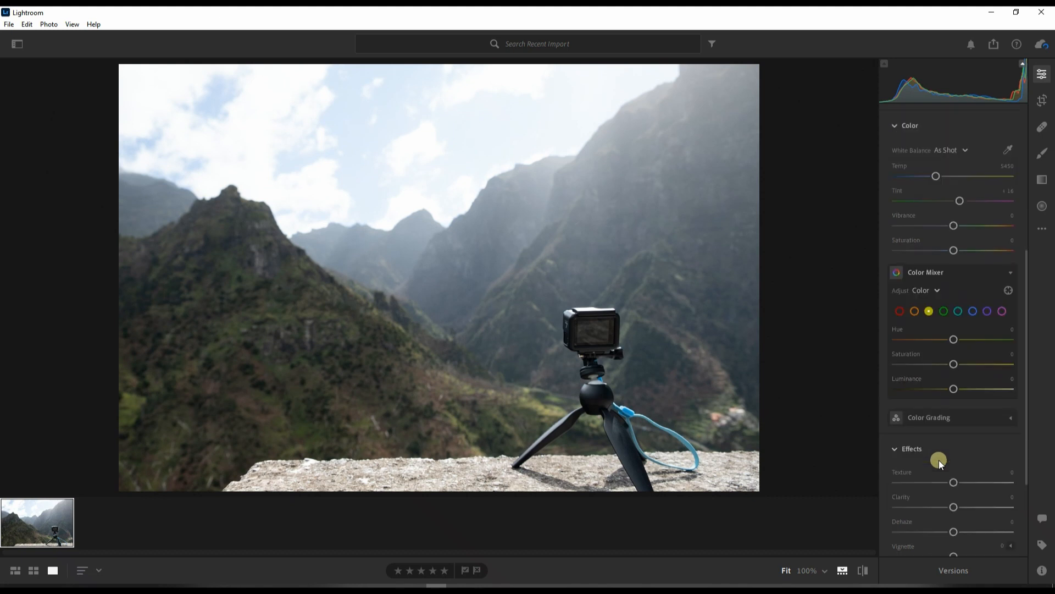
{"action": "left_click", "coordinate": [927, 419]}
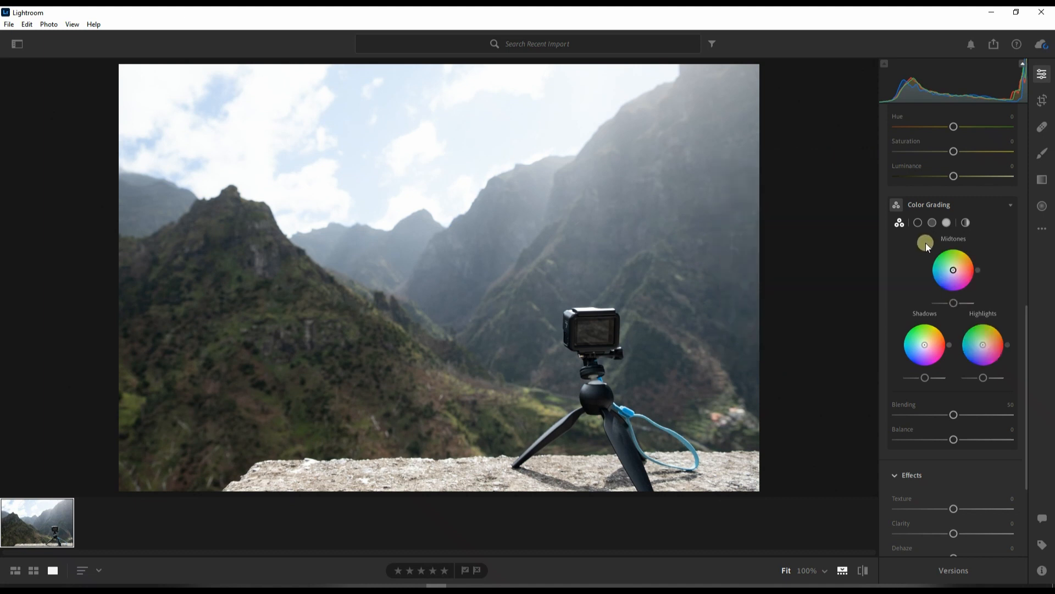
{"action": "mouse_move", "coordinate": [935, 206]}
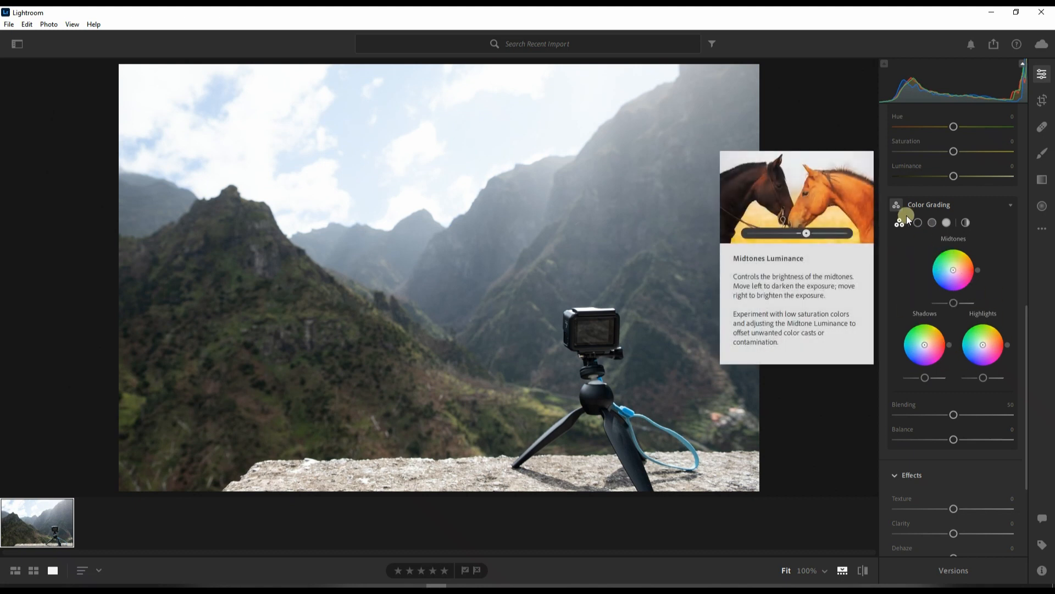
Step: View the individual Color Grading wheels for shadows, midtones and highlights
{"action": "left_click", "coordinate": [919, 224]}
{"action": "left_click", "coordinate": [931, 222]}
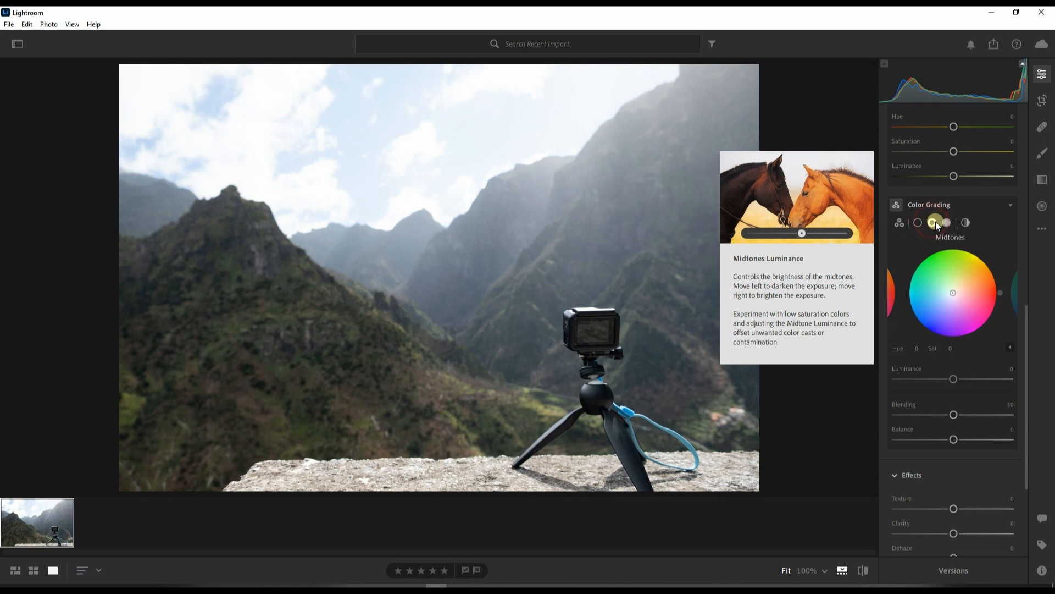
{"action": "left_click", "coordinate": [942, 222]}
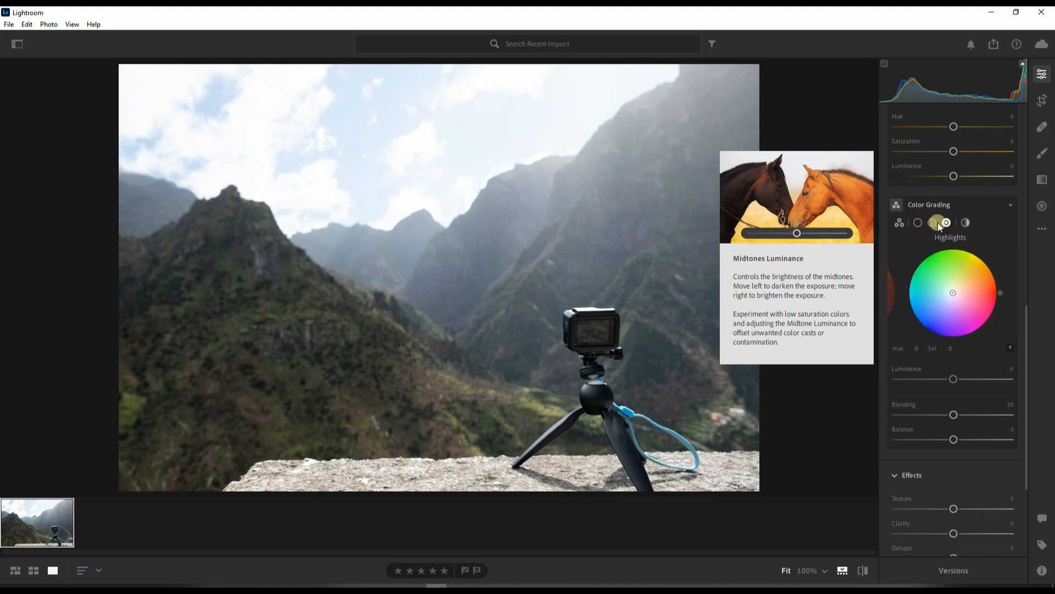
Step: Try a global pink tint on the whole photo with hue 330, saturation 94 and luminance +4
{"action": "left_click", "coordinate": [969, 221]}
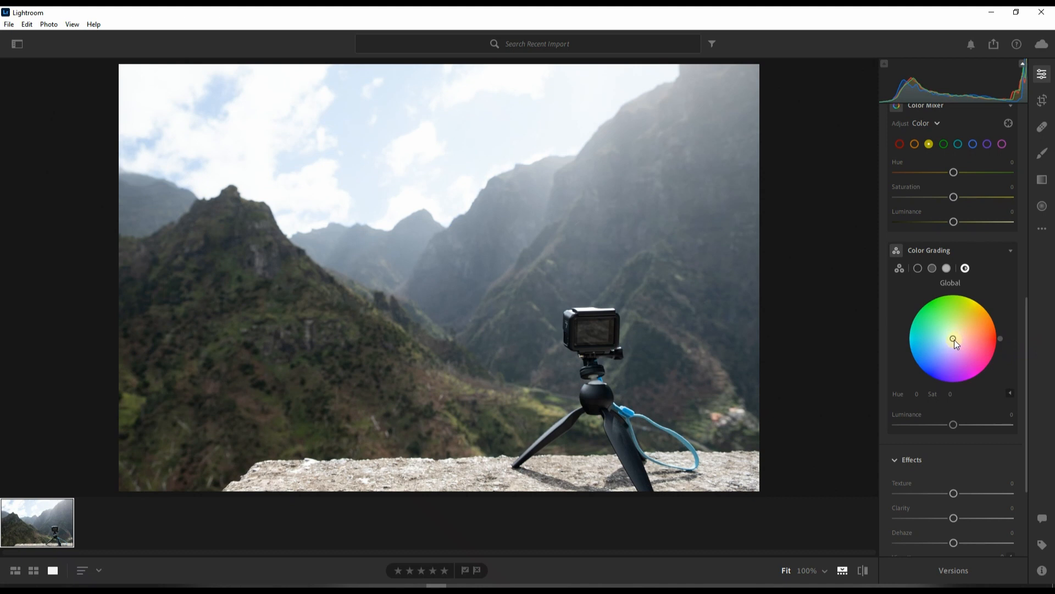
{"action": "mouse_move", "coordinate": [953, 341]}
{"action": "left_mouse_down"}
{"action": "mouse_move", "coordinate": [957, 319]}
{"action": "mouse_move", "coordinate": [954, 352]}
{"action": "left_mouse_up"}
{"action": "left_click_drag", "start_coordinate": [957, 383], "coordinate": [993, 314]}
{"action": "left_click_drag", "start_coordinate": [965, 331], "coordinate": [986, 327]}
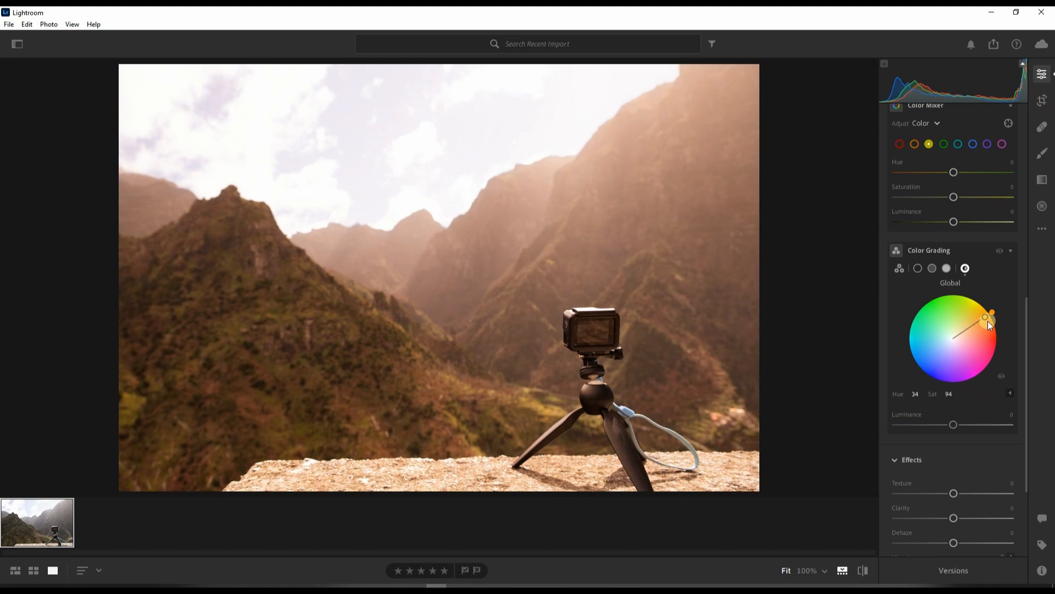
{"action": "left_click_drag", "start_coordinate": [992, 311], "coordinate": [973, 348]}
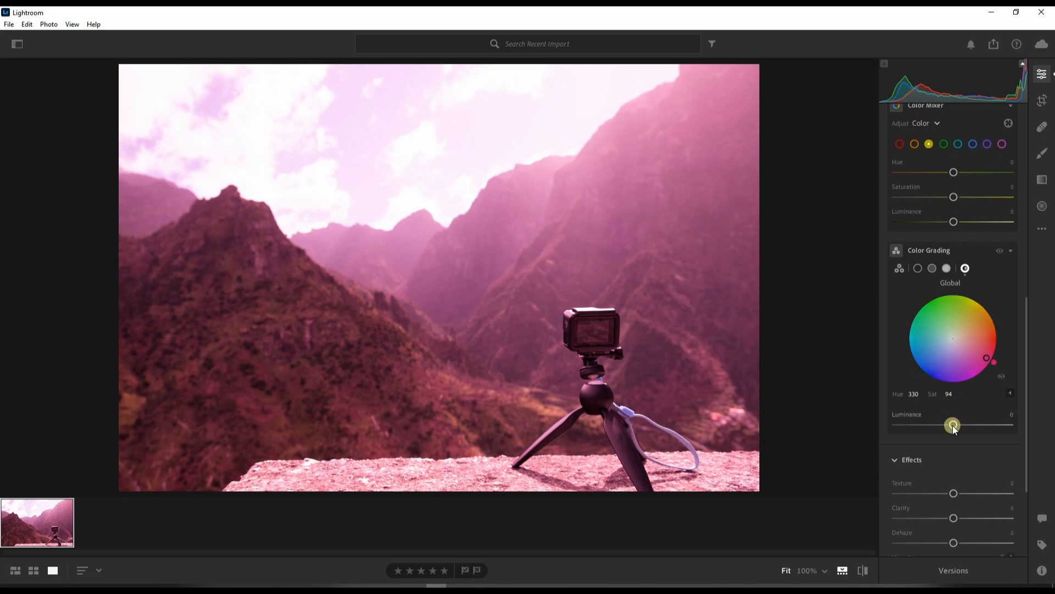
{"action": "mouse_move", "coordinate": [952, 424]}
{"action": "left_mouse_down"}
{"action": "mouse_move", "coordinate": [867, 430]}
{"action": "mouse_move", "coordinate": [1052, 413]}
{"action": "mouse_move", "coordinate": [815, 438]}
{"action": "mouse_move", "coordinate": [955, 427]}
{"action": "left_mouse_up"}
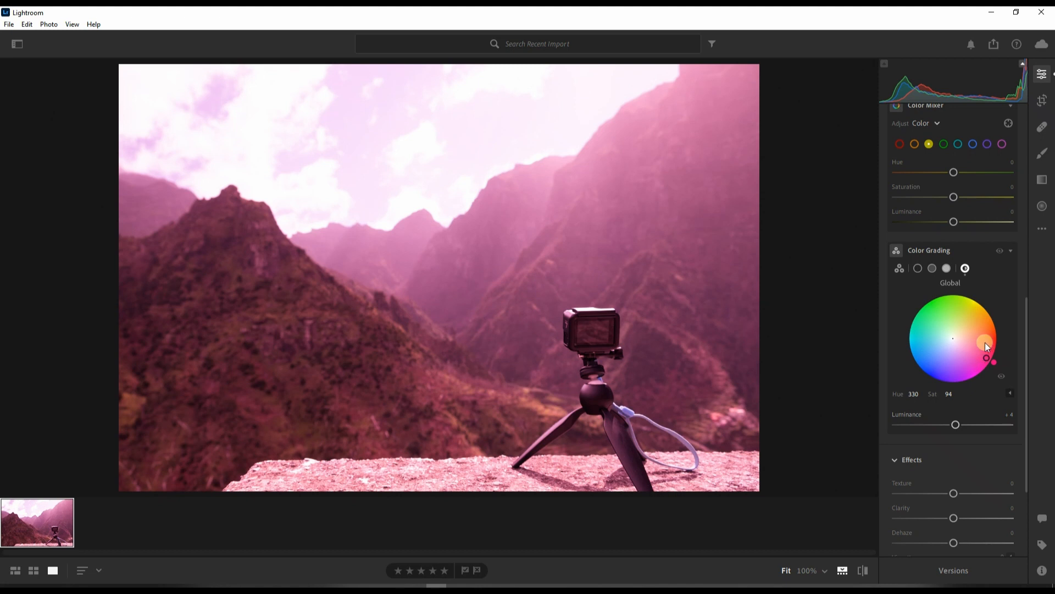
Step: Reset the global color grading of the photo
{"action": "scroll", "coordinate": [953, 361], "scroll_direction": "up", "scroll_amount": 10}
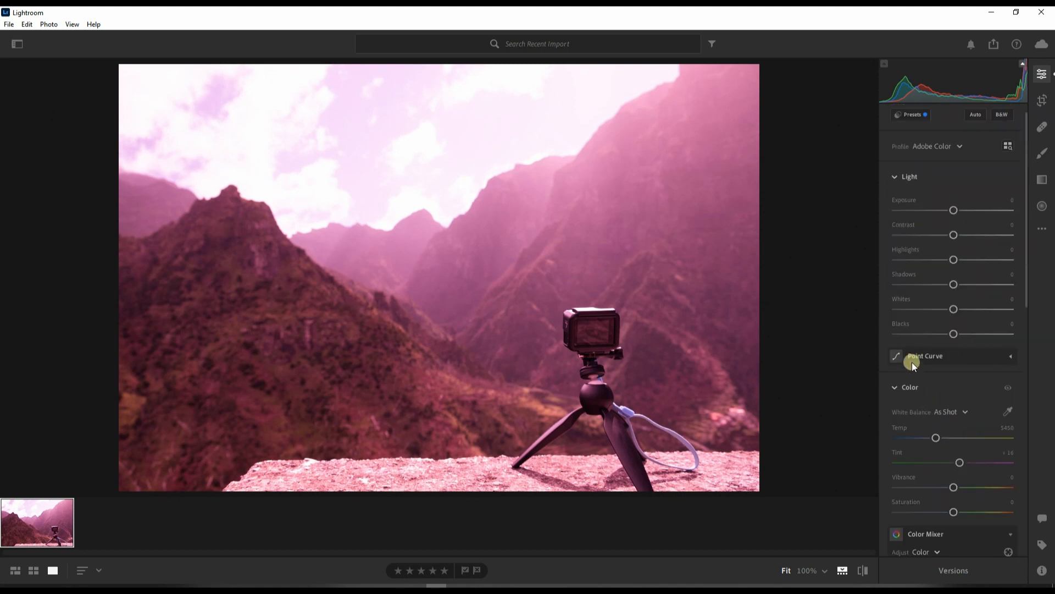
{"action": "scroll", "coordinate": [930, 409], "scroll_direction": "down", "scroll_amount": 2}
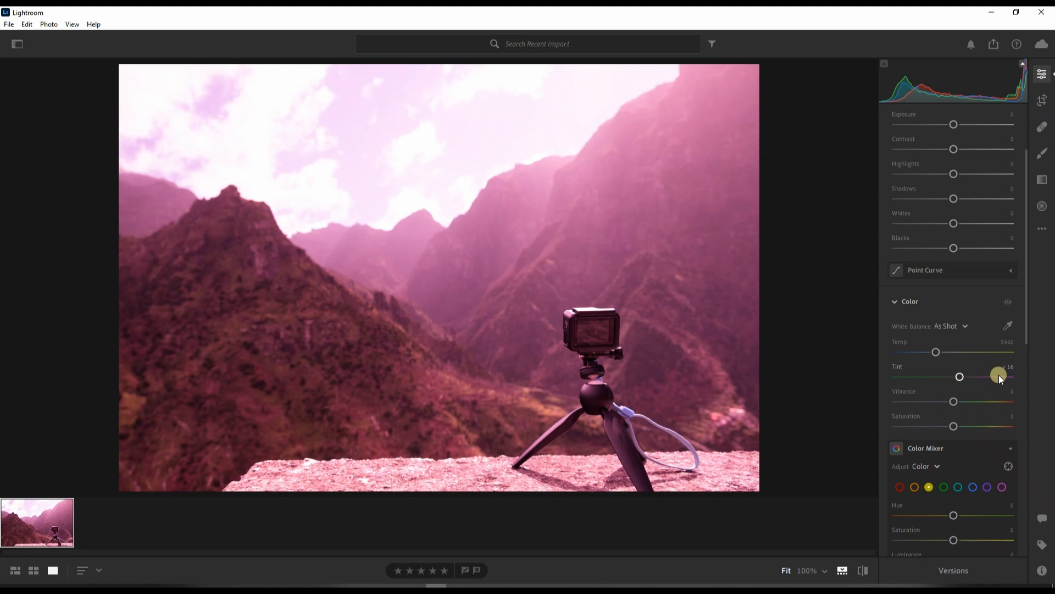
{"action": "scroll", "coordinate": [943, 388], "scroll_direction": "down", "scroll_amount": 6}
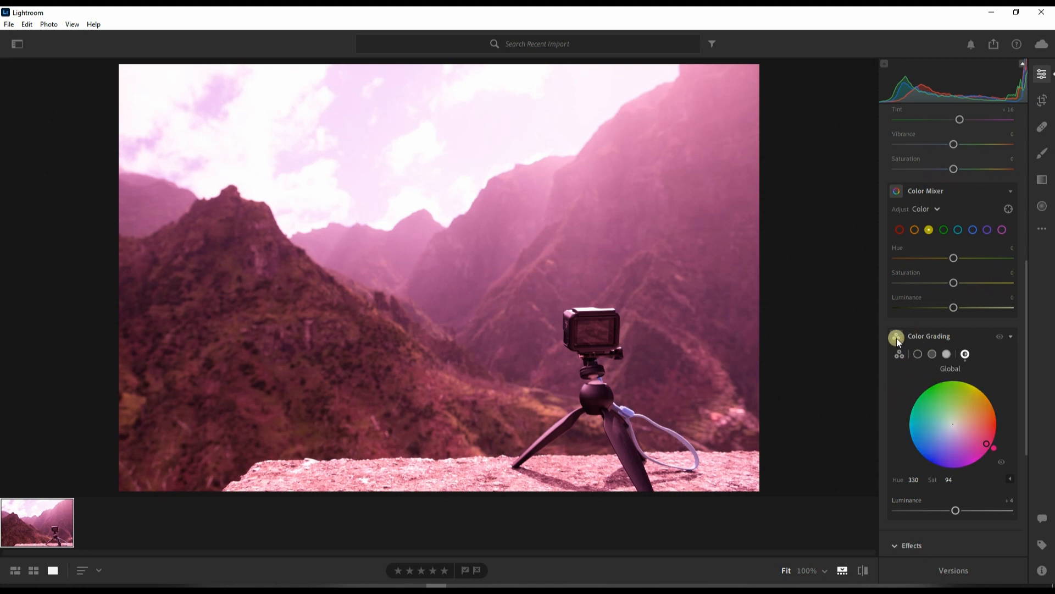
{"action": "right_click", "coordinate": [904, 376]}
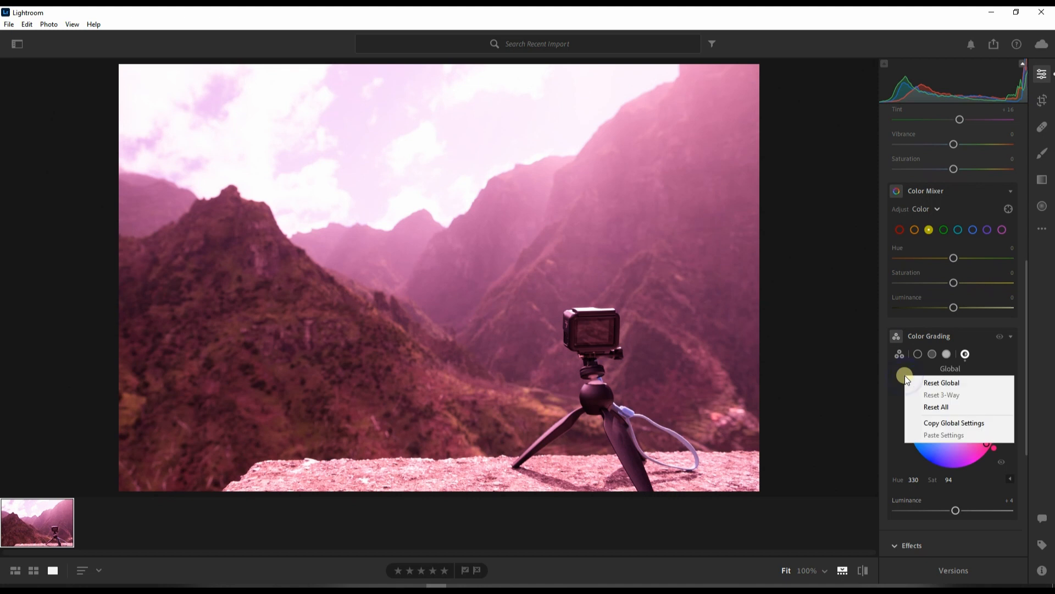
{"action": "left_click", "coordinate": [917, 381]}
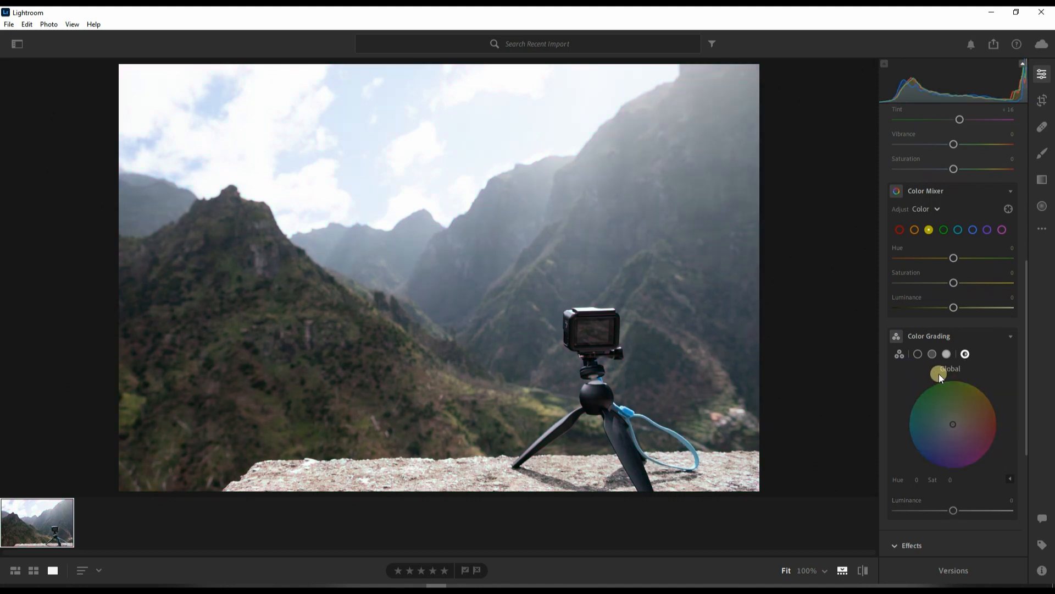
Step: Tint the highlights light blue in the three-way Color Grading view and lower their luminance slightly
{"action": "left_click", "coordinate": [945, 354]}
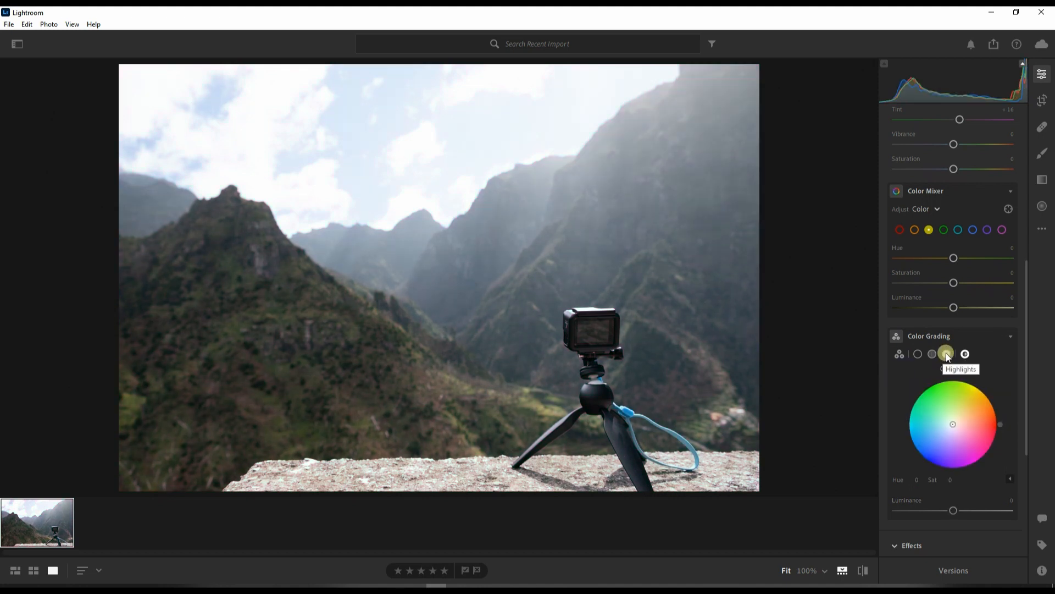
{"action": "left_click", "coordinate": [920, 320]}
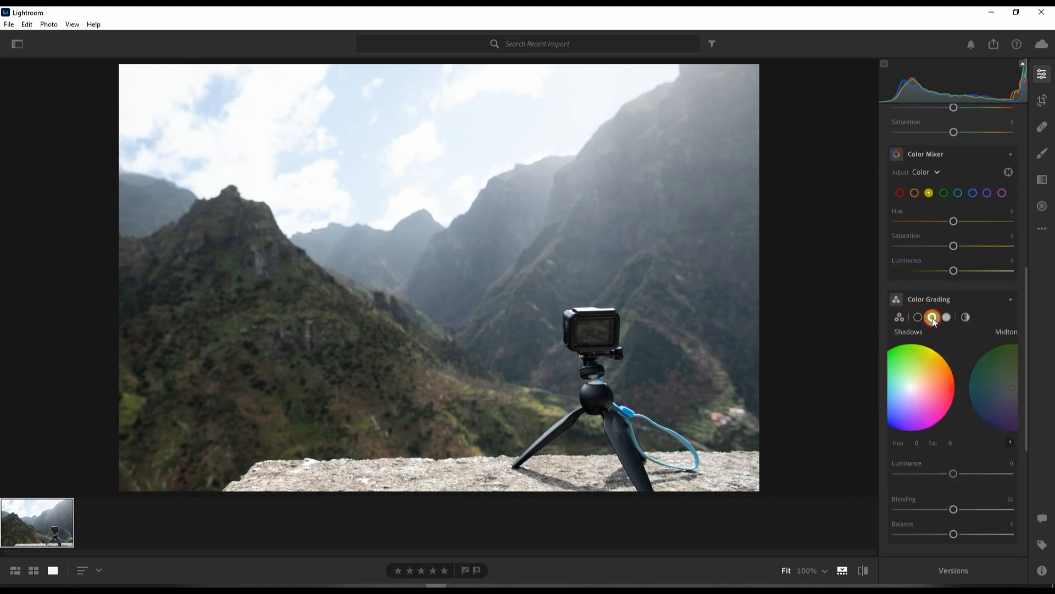
{"action": "left_click", "coordinate": [900, 318]}
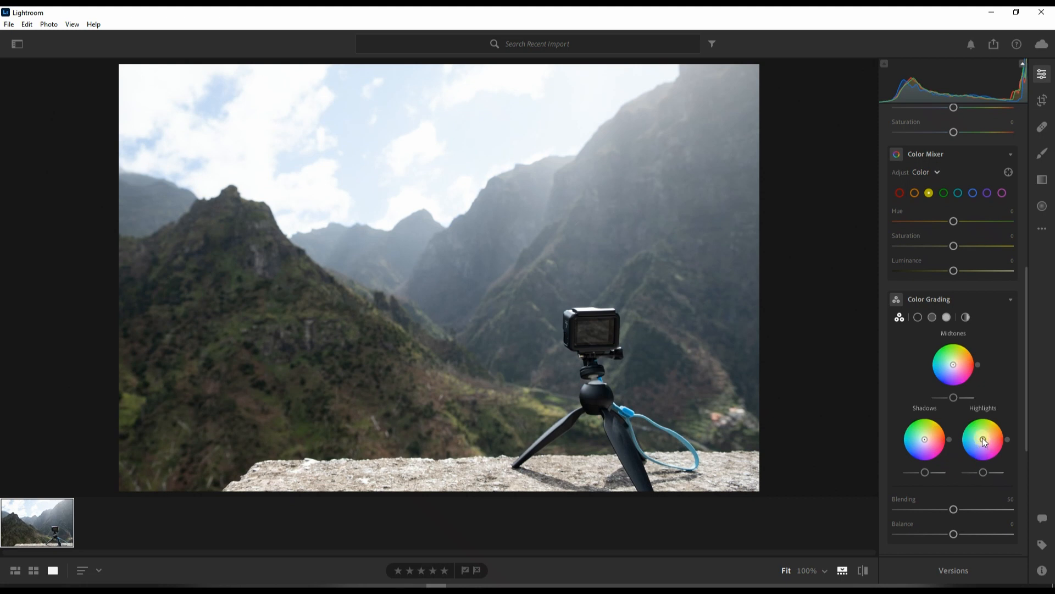
{"action": "left_click_drag", "start_coordinate": [984, 443], "coordinate": [1017, 429]}
{"action": "left_click_drag", "start_coordinate": [1005, 467], "coordinate": [940, 474]}
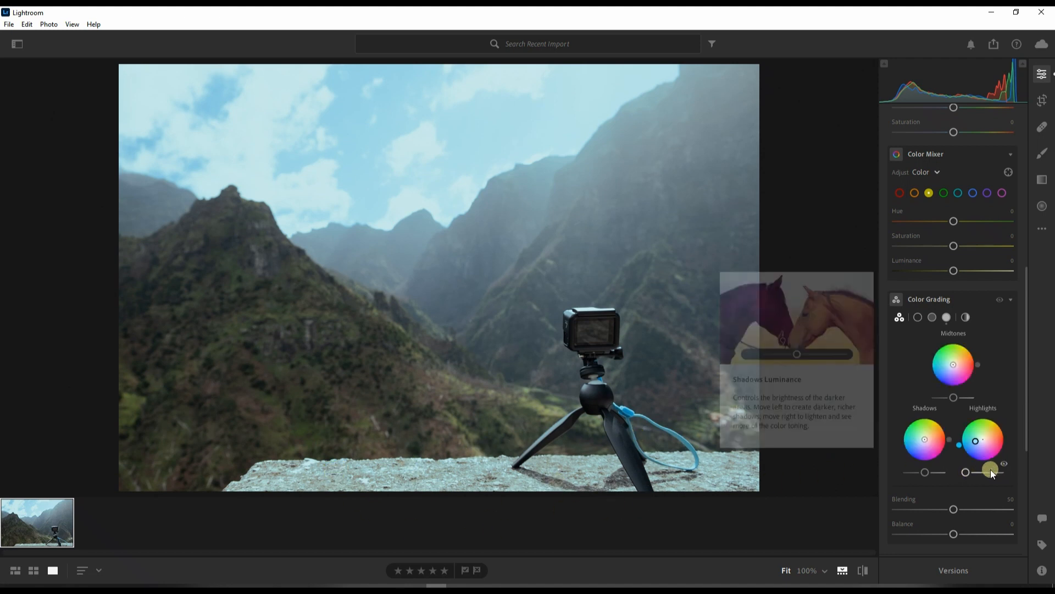
{"action": "left_click_drag", "start_coordinate": [965, 474], "coordinate": [981, 473]}
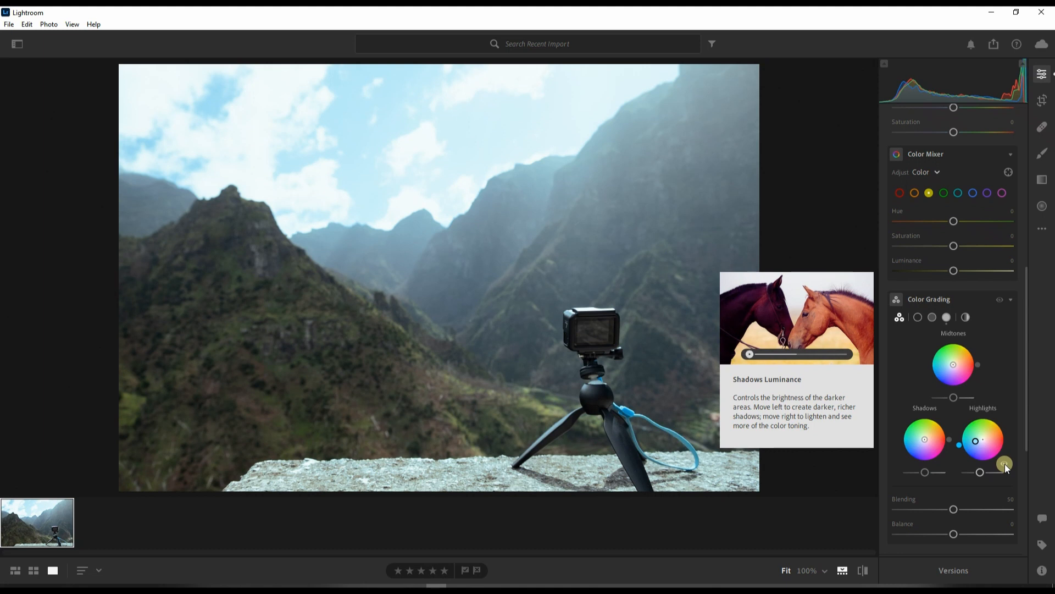
Step: Compare the photo with the highlights grade off and on, and examine the stone ledge and hillside at 100%
{"action": "left_click", "coordinate": [1005, 464]}
{"action": "left_click", "coordinate": [1005, 464]}
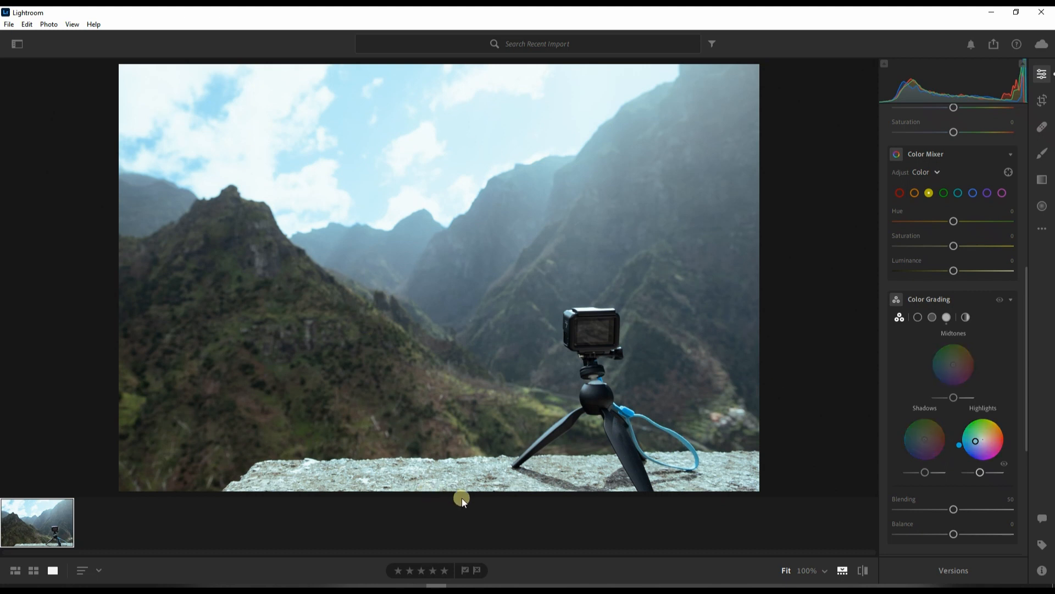
{"action": "left_click", "coordinate": [396, 479]}
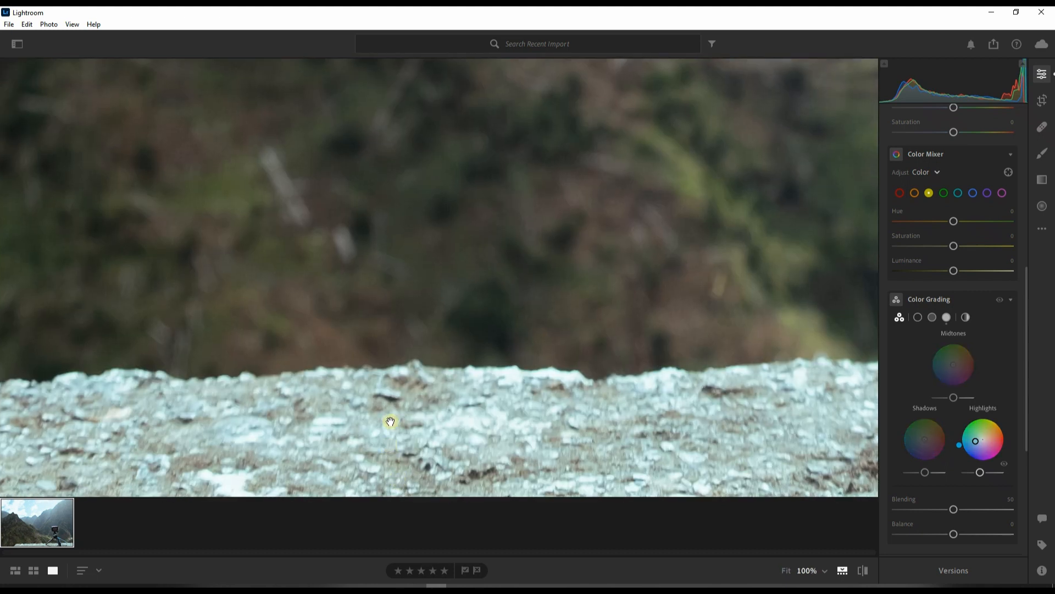
{"action": "left_click", "coordinate": [415, 446]}
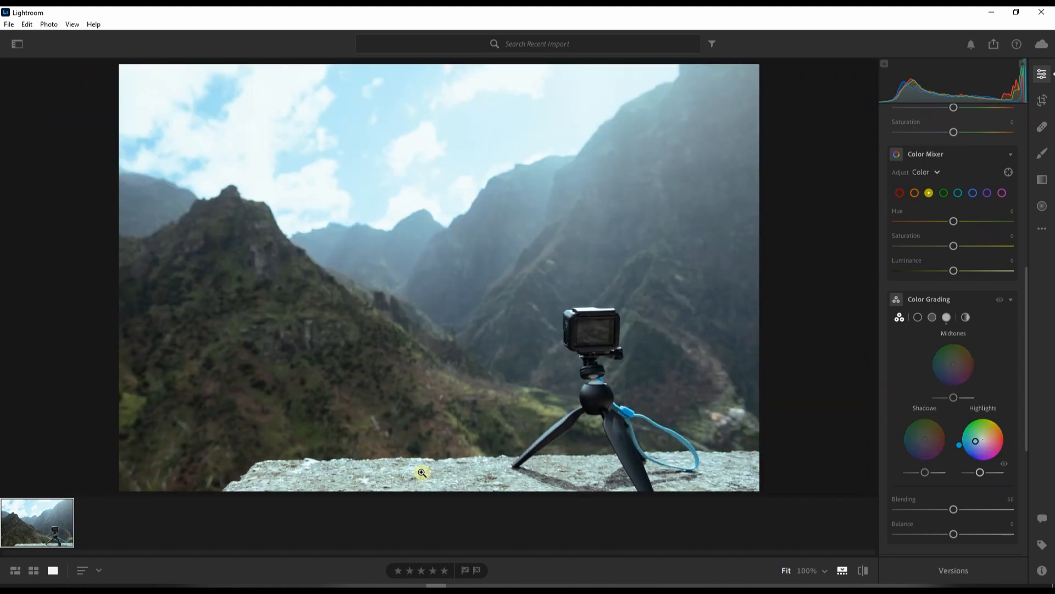
{"action": "left_click", "coordinate": [545, 407]}
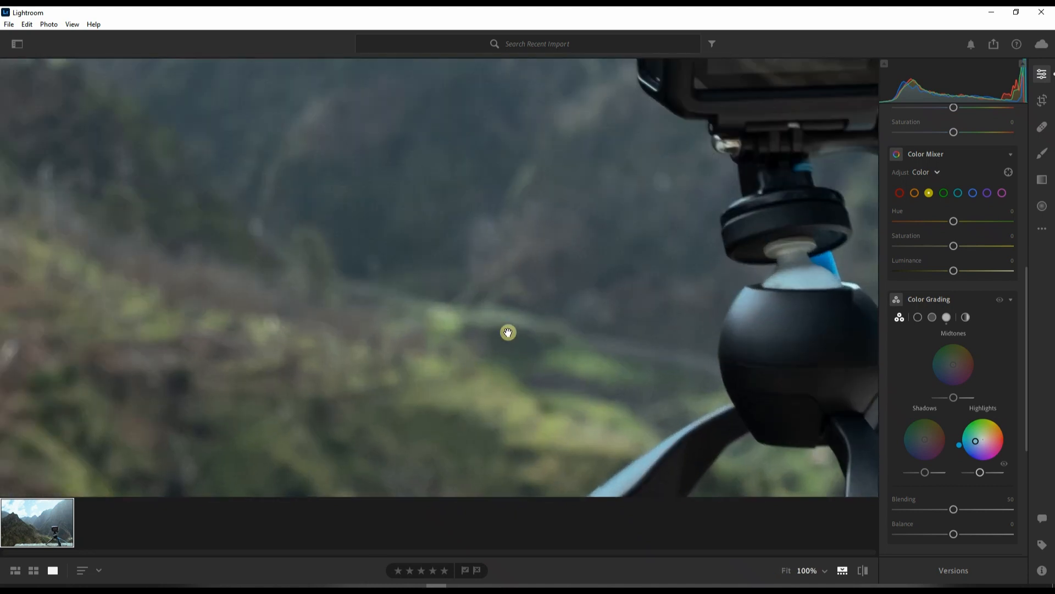
{"action": "left_click", "coordinate": [479, 375]}
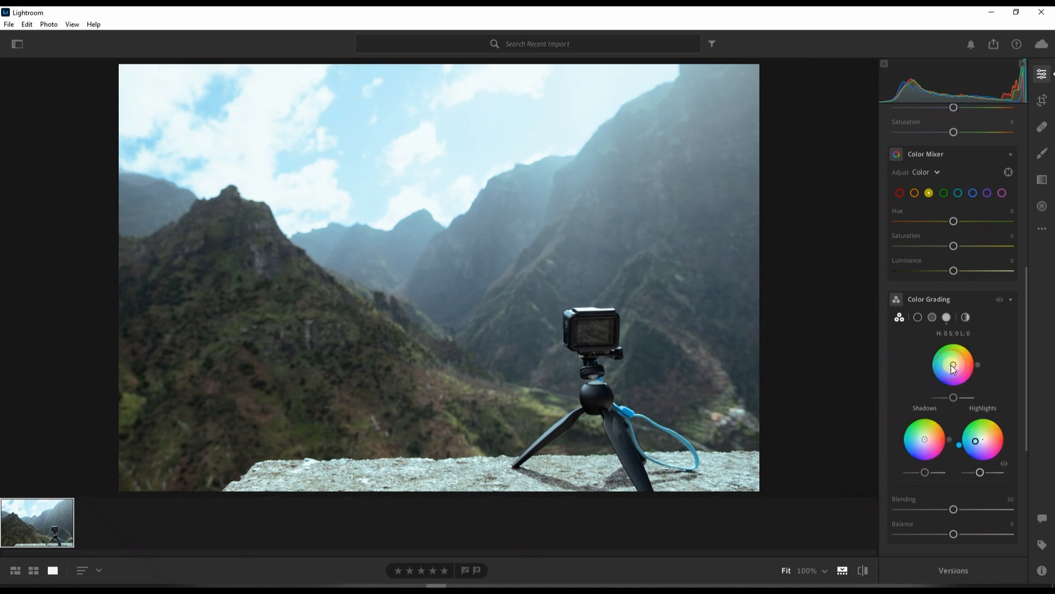
Step: Tint the midtones orange with hue 42, saturation 40 and luminance about 38, and darken the highlights strongly
{"action": "mouse_move", "coordinate": [954, 369]}
{"action": "left_mouse_down"}
{"action": "mouse_move", "coordinate": [968, 365]}
{"action": "mouse_move", "coordinate": [960, 398]}
{"action": "mouse_move", "coordinate": [920, 380]}
{"action": "mouse_move", "coordinate": [964, 347]}
{"action": "mouse_move", "coordinate": [983, 362]}
{"action": "mouse_move", "coordinate": [975, 345]}
{"action": "left_mouse_up"}
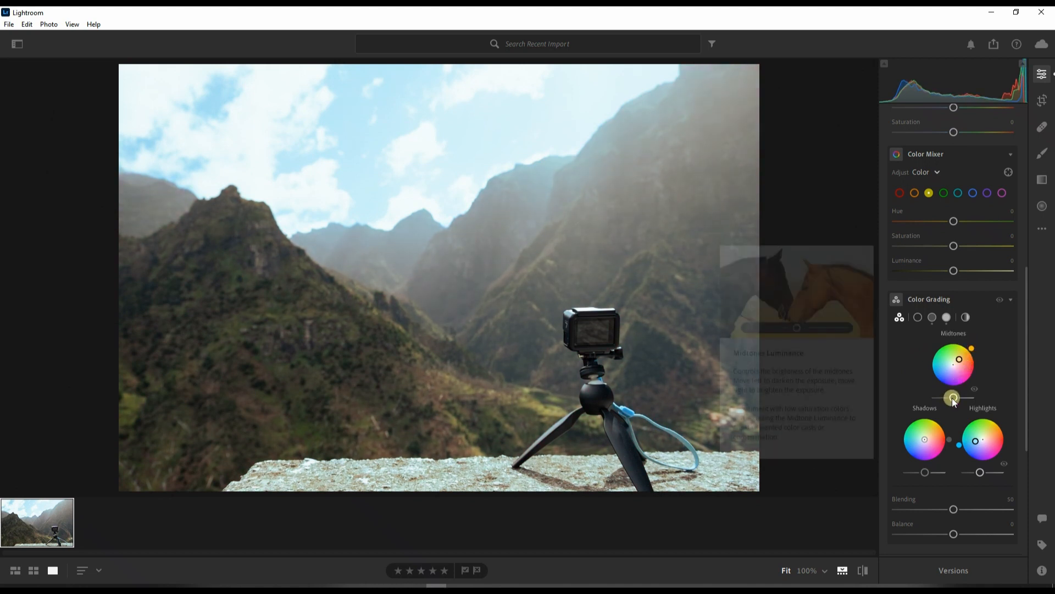
{"action": "mouse_move", "coordinate": [953, 397]}
{"action": "left_mouse_down"}
{"action": "mouse_move", "coordinate": [984, 392]}
{"action": "mouse_move", "coordinate": [906, 393]}
{"action": "mouse_move", "coordinate": [956, 396]}
{"action": "left_mouse_up"}
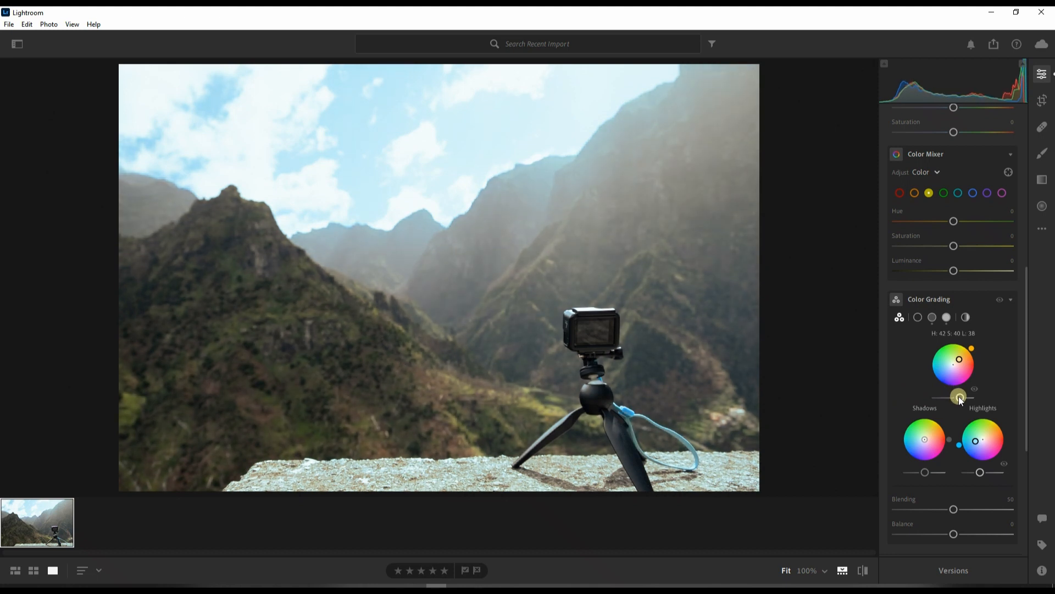
{"action": "left_click_drag", "start_coordinate": [959, 396], "coordinate": [959, 397]}
{"action": "left_click_drag", "start_coordinate": [980, 476], "coordinate": [959, 470]}
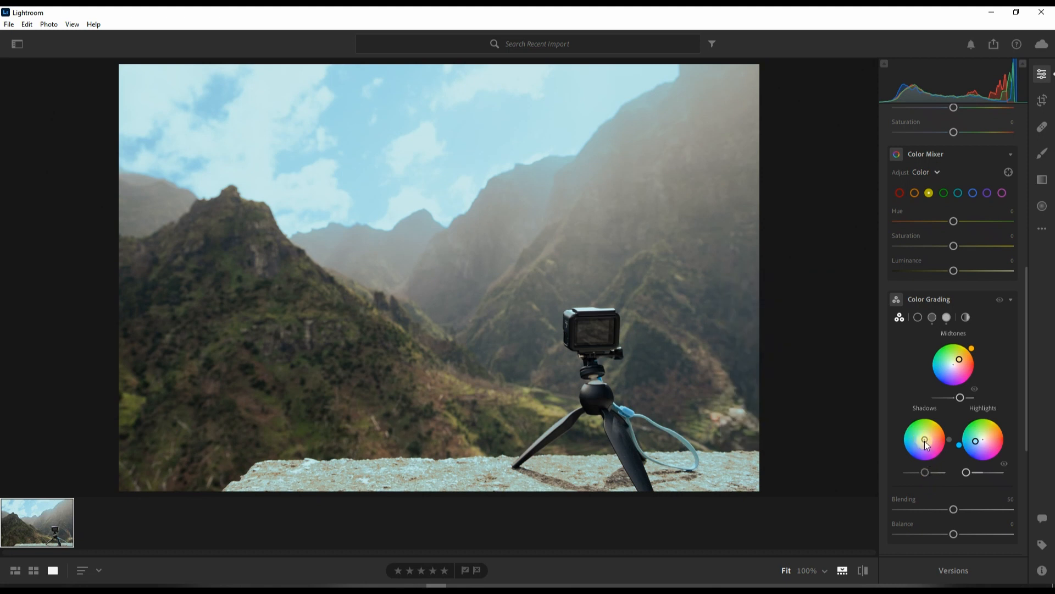
Step: Tint the shadows red with raised luminance, and compare the photo without and with the color grading
{"action": "left_click_drag", "start_coordinate": [926, 445], "coordinate": [931, 444]}
{"action": "left_click_drag", "start_coordinate": [931, 444], "coordinate": [938, 474]}
{"action": "mouse_move", "coordinate": [925, 472]}
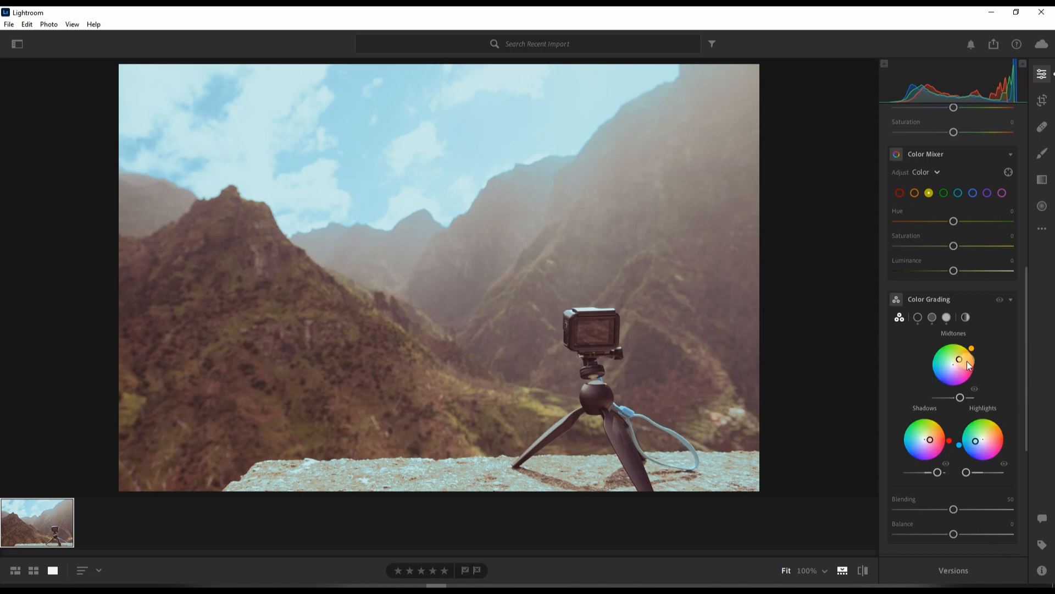
{"action": "left_click", "coordinate": [999, 300]}
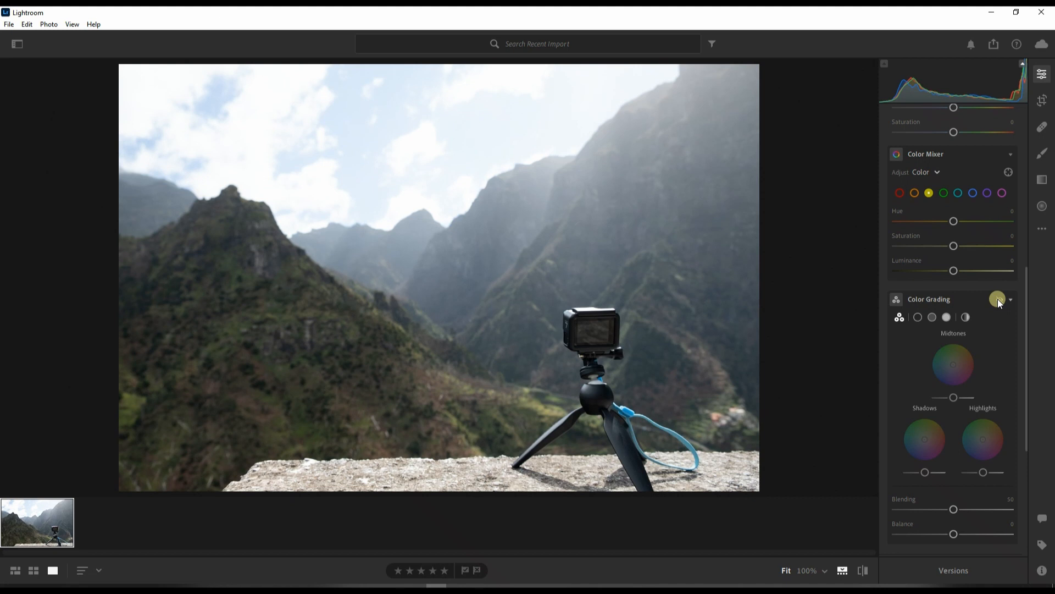
{"action": "left_click", "coordinate": [998, 300]}
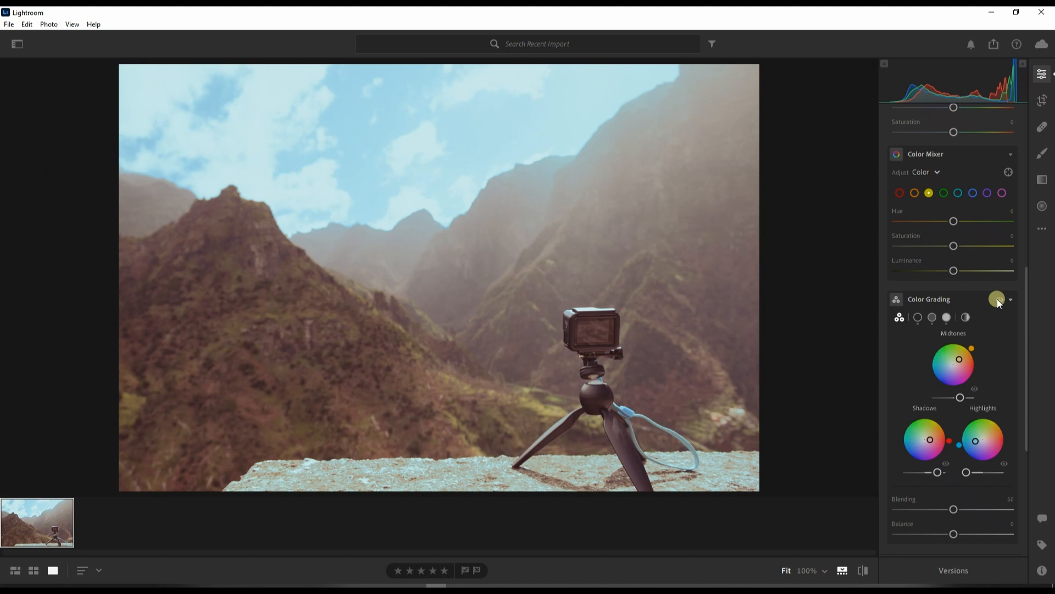
Step: Try the color grading Blending at its maximum and minimum, and settle it at 49
{"action": "scroll", "coordinate": [988, 355], "scroll_direction": "down", "scroll_amount": 5}
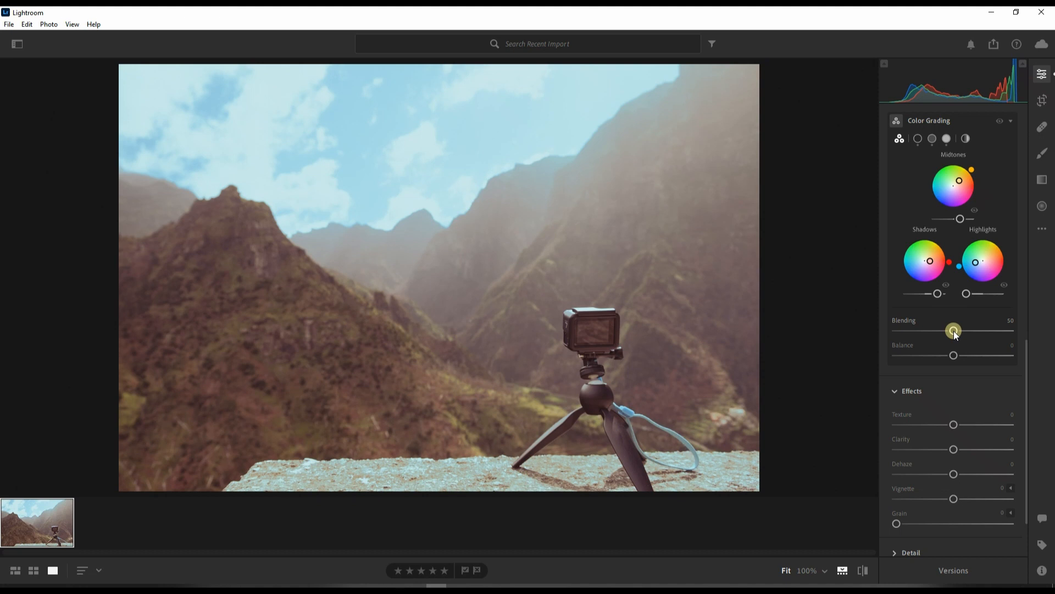
{"action": "left_click_drag", "start_coordinate": [955, 331], "coordinate": [1024, 331]}
{"action": "left_click_drag", "start_coordinate": [993, 334], "coordinate": [872, 352]}
{"action": "left_click_drag", "start_coordinate": [898, 331], "coordinate": [955, 338]}
{"action": "left_click", "coordinate": [953, 257]}
{"action": "mouse_move", "coordinate": [956, 330]}
{"action": "left_mouse_down"}
{"action": "mouse_move", "coordinate": [870, 341]}
{"action": "mouse_move", "coordinate": [951, 336]}
{"action": "left_mouse_up"}
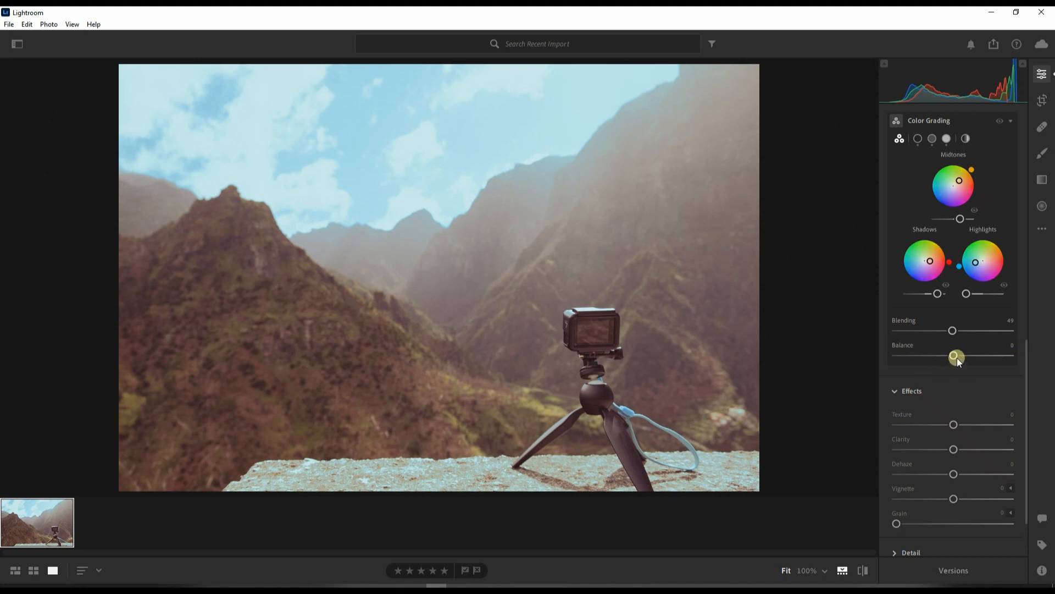
Step: Try the color grading Balance at +100 and -100, and settle it at +10
{"action": "left_click_drag", "start_coordinate": [957, 356], "coordinate": [1021, 356]}
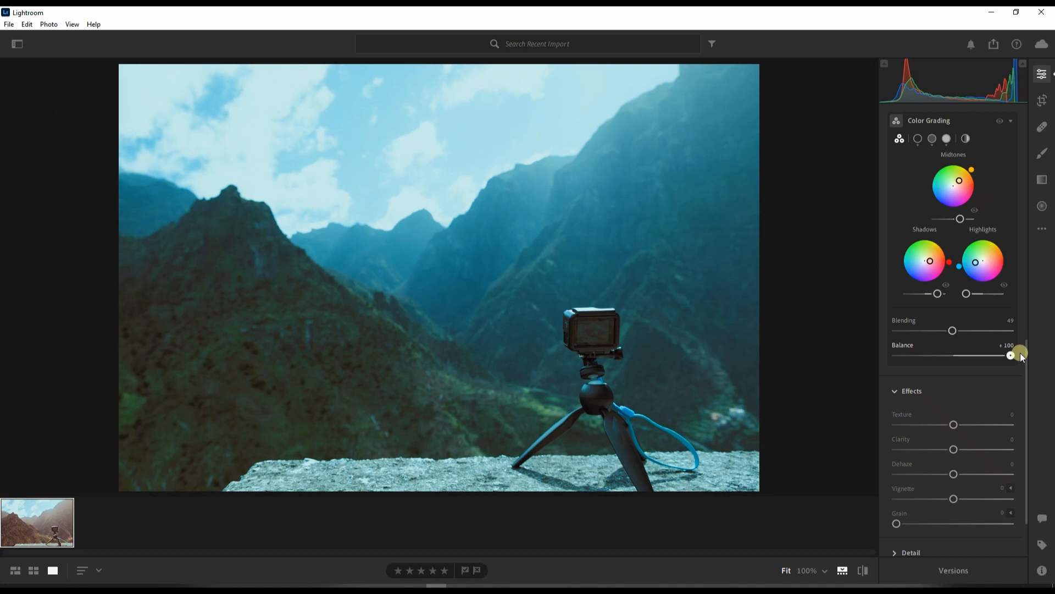
{"action": "left_click_drag", "start_coordinate": [1020, 353], "coordinate": [1020, 353]}
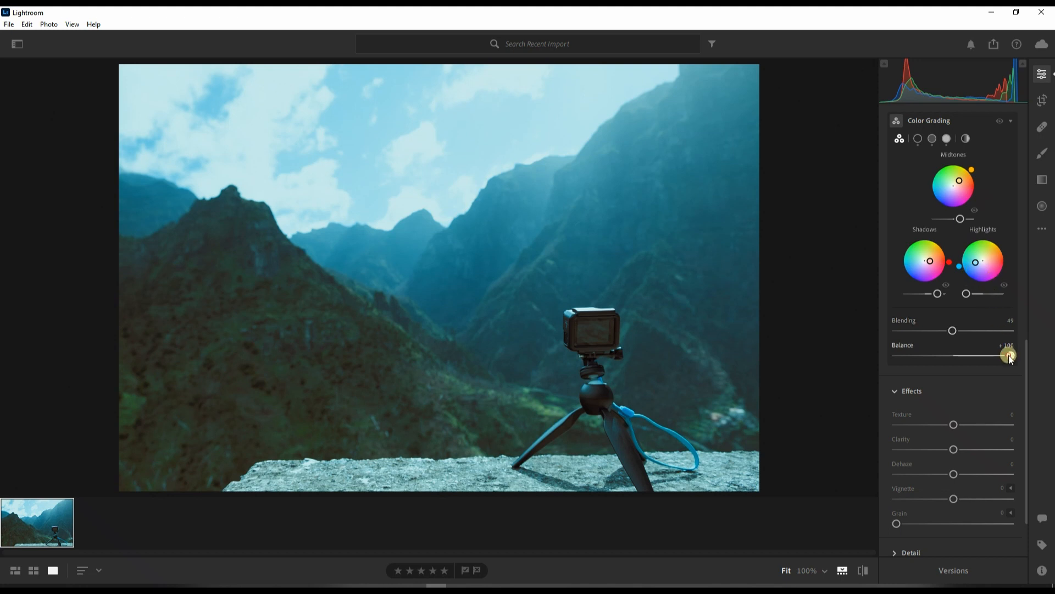
{"action": "left_click_drag", "start_coordinate": [1000, 355], "coordinate": [877, 369]}
{"action": "left_click_drag", "start_coordinate": [804, 372], "coordinate": [802, 372]}
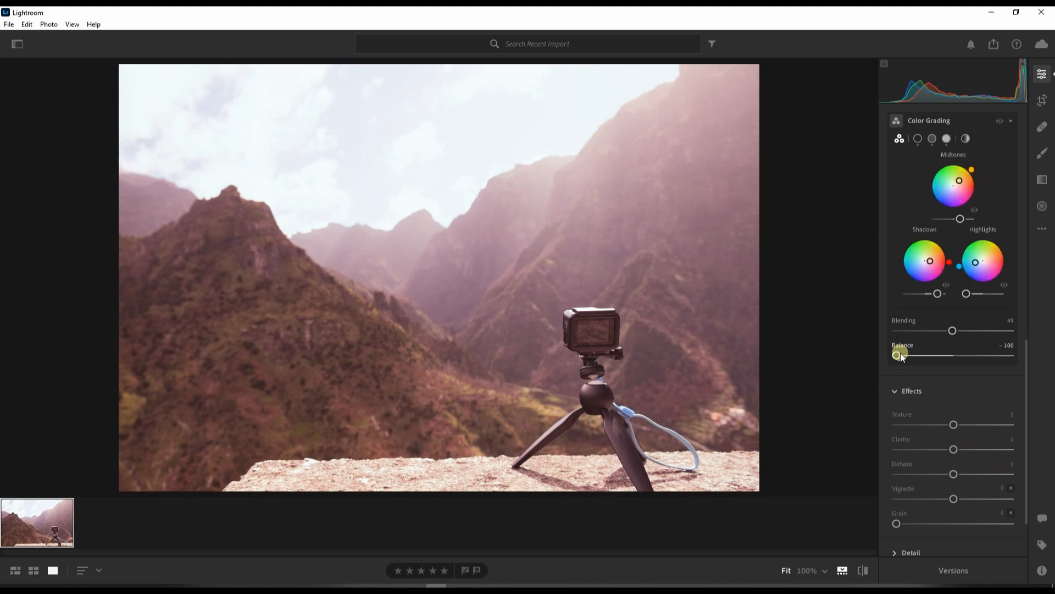
{"action": "left_click_drag", "start_coordinate": [897, 355], "coordinate": [956, 349]}
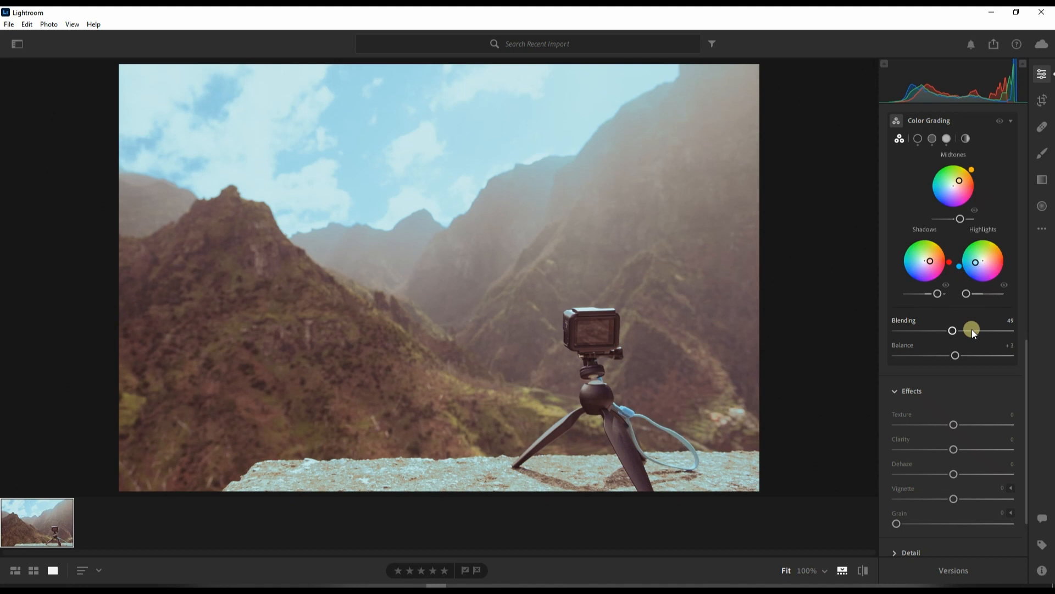
{"action": "mouse_move", "coordinate": [955, 359]}
{"action": "left_mouse_down"}
{"action": "mouse_move", "coordinate": [986, 356]}
{"action": "mouse_move", "coordinate": [931, 361]}
{"action": "mouse_move", "coordinate": [951, 361]}
{"action": "left_mouse_up"}
{"action": "mouse_move", "coordinate": [951, 356]}
{"action": "left_mouse_down"}
{"action": "mouse_move", "coordinate": [969, 357]}
{"action": "mouse_move", "coordinate": [931, 364]}
{"action": "mouse_move", "coordinate": [971, 366]}
{"action": "mouse_move", "coordinate": [937, 369]}
{"action": "mouse_move", "coordinate": [958, 368]}
{"action": "left_mouse_up"}
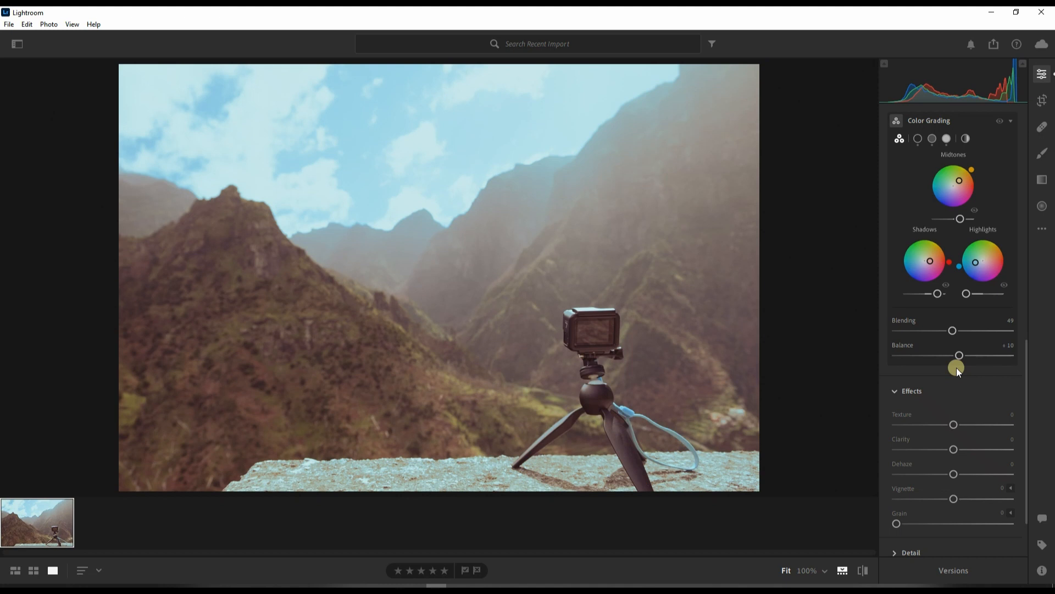
Step: View the export and share options for the graded photo, and close them without exporting
{"action": "left_click", "coordinate": [996, 47]}
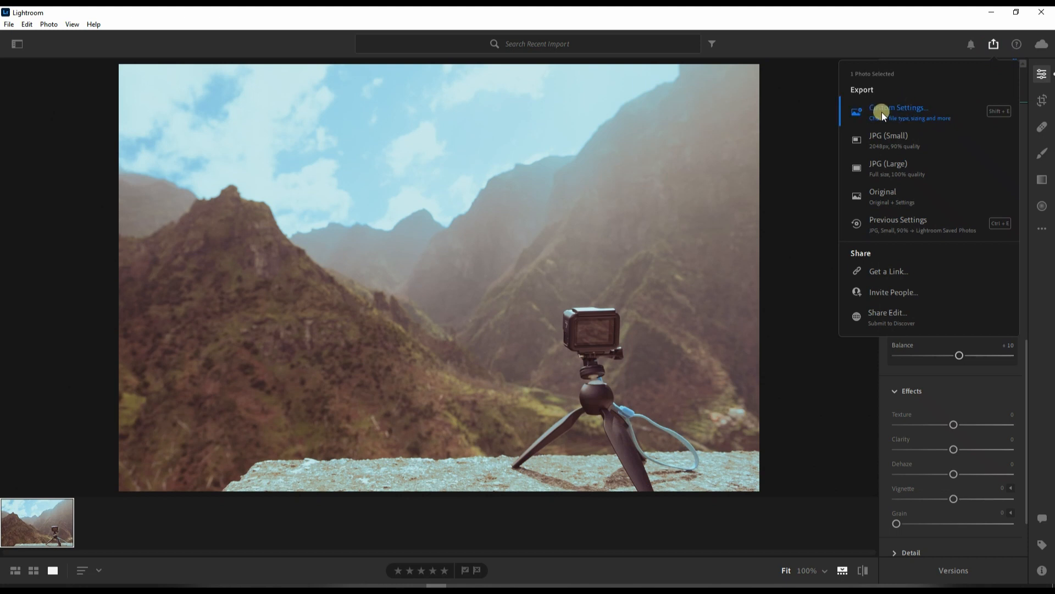
{"action": "left_click", "coordinate": [566, 386]}
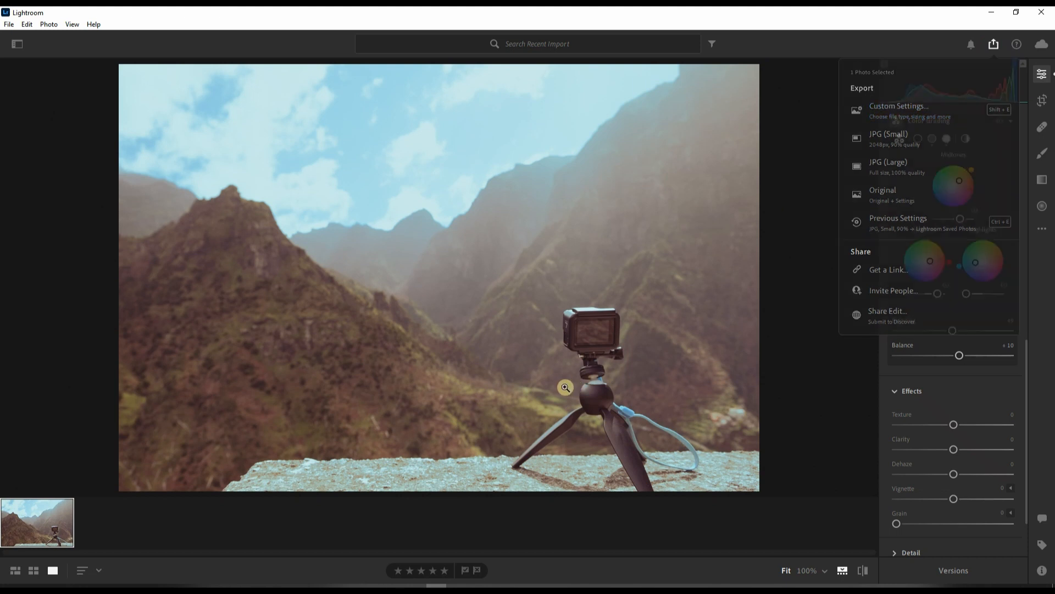